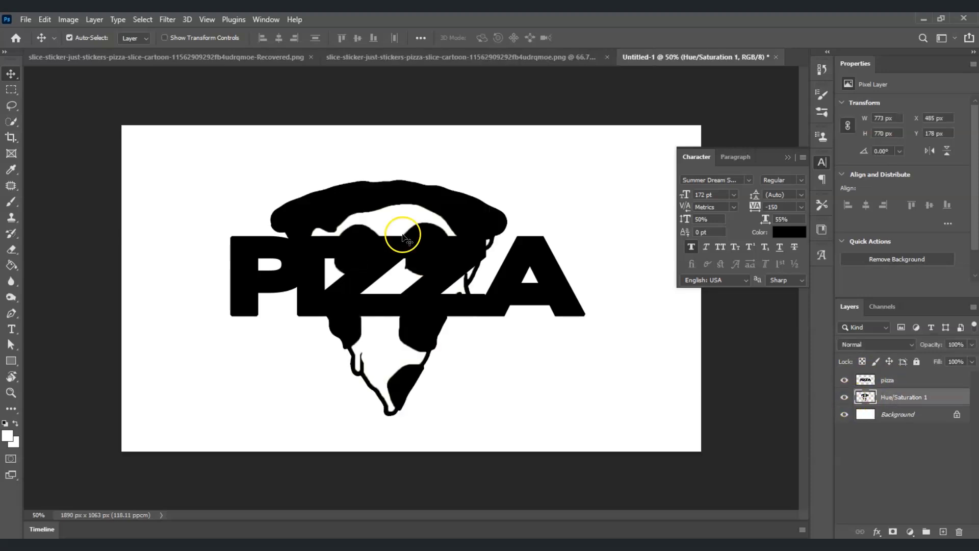
pyautogui.moveTo(581, 139); pyautogui.dragTo(487, 325)
pyautogui.moveTo(481, 393); pyautogui.dragTo(495, 287)
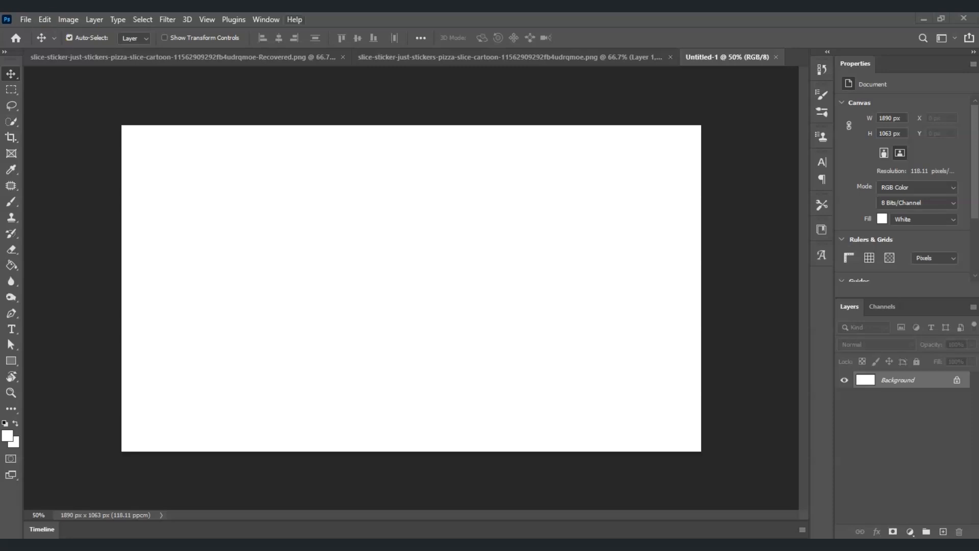
# Copy the cartoon pizza slice from its image document into the blank Untitled-1 document by moving its layer across
pyautogui.click(418, 53)
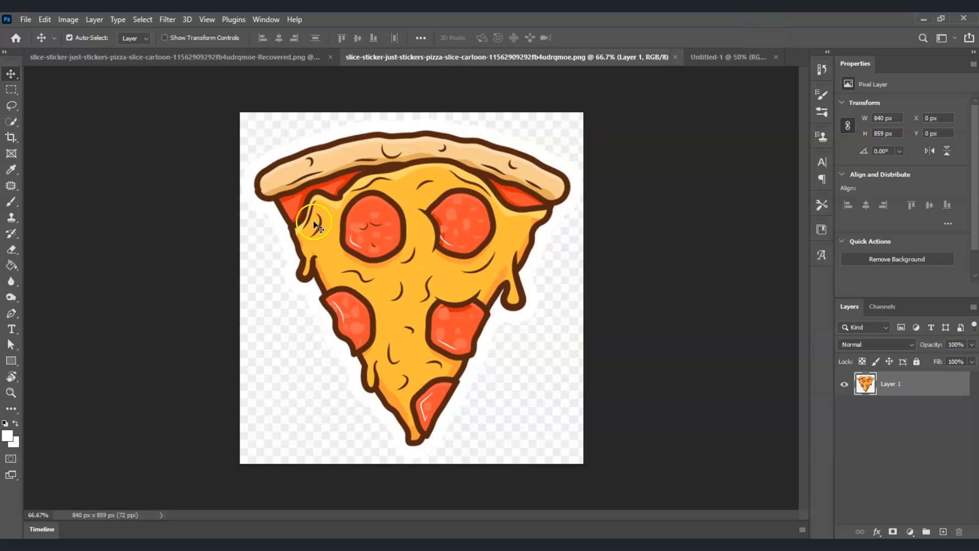
pyautogui.click(934, 392)
pyautogui.click(13, 69)
pyautogui.moveTo(435, 232); pyautogui.dragTo(365, 281)
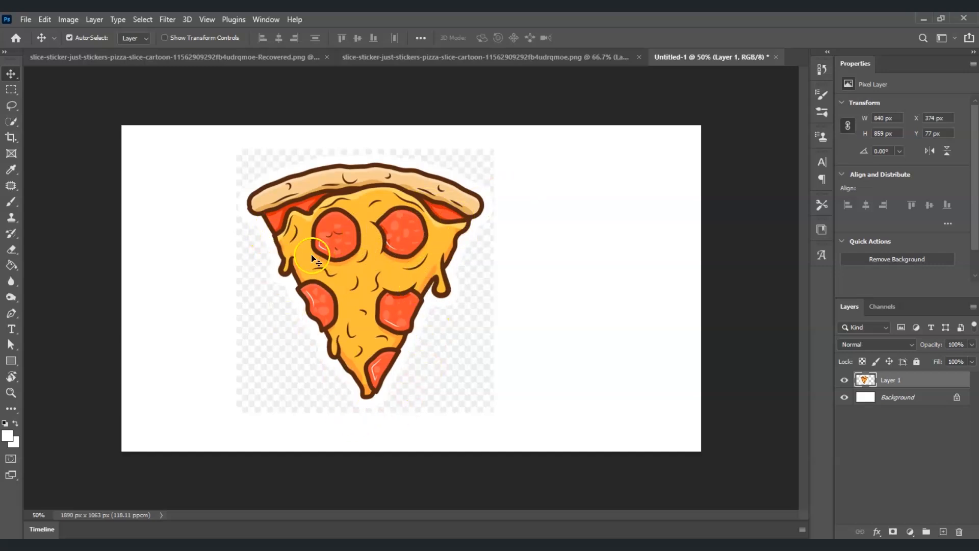
# Cut the pizza slice out of its checkered background with an applied subject-selection mask and move it closer to the canvas centre
pyautogui.click(897, 381)
pyautogui.click(148, 19)
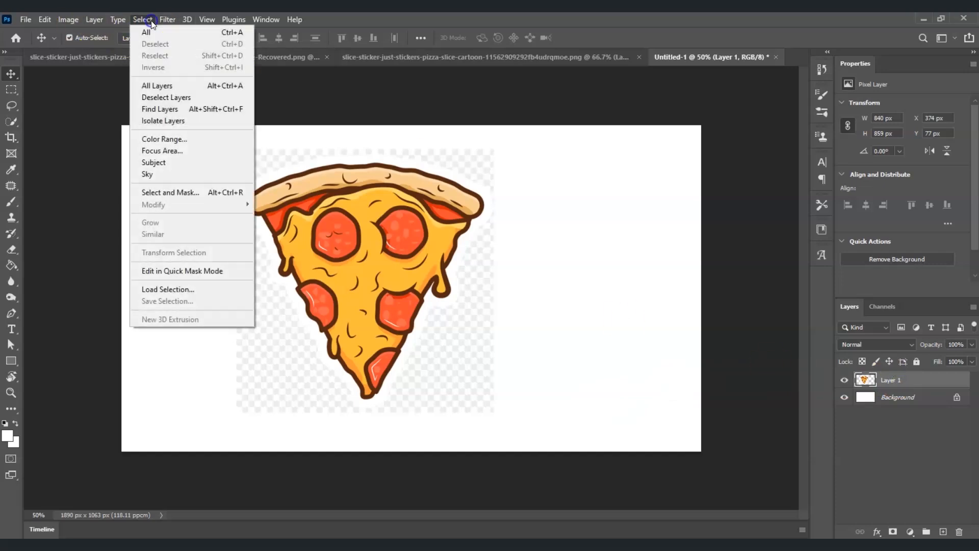
pyautogui.click(226, 162)
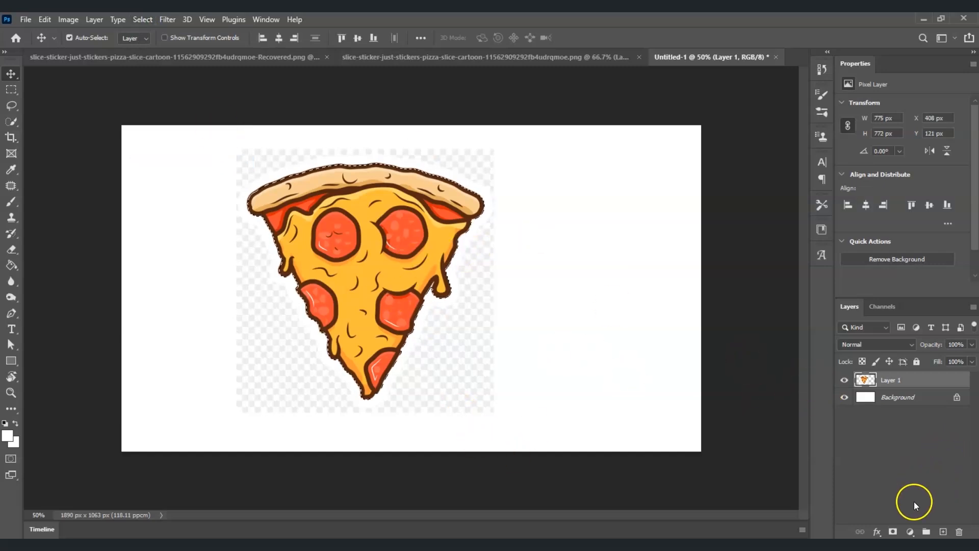
pyautogui.click(893, 532)
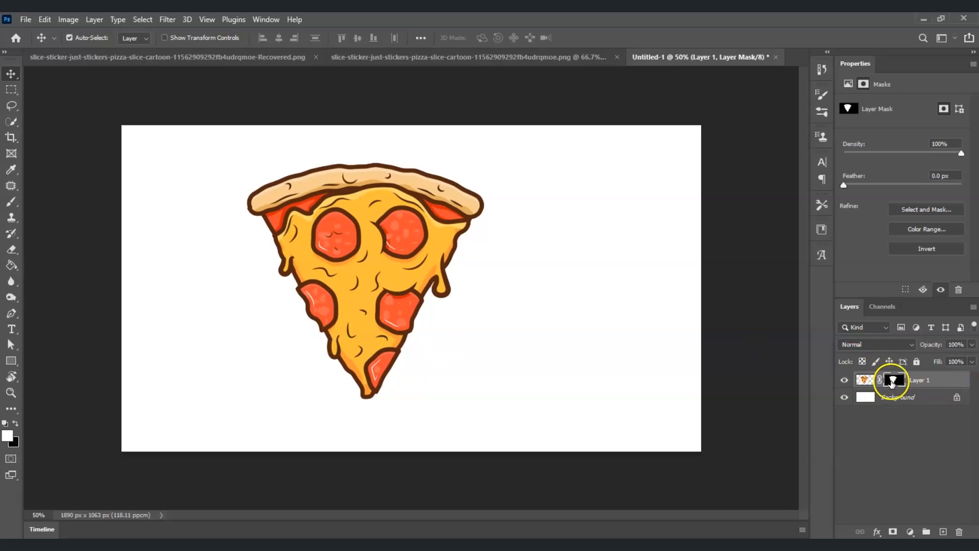
pyautogui.rightClick(891, 383)
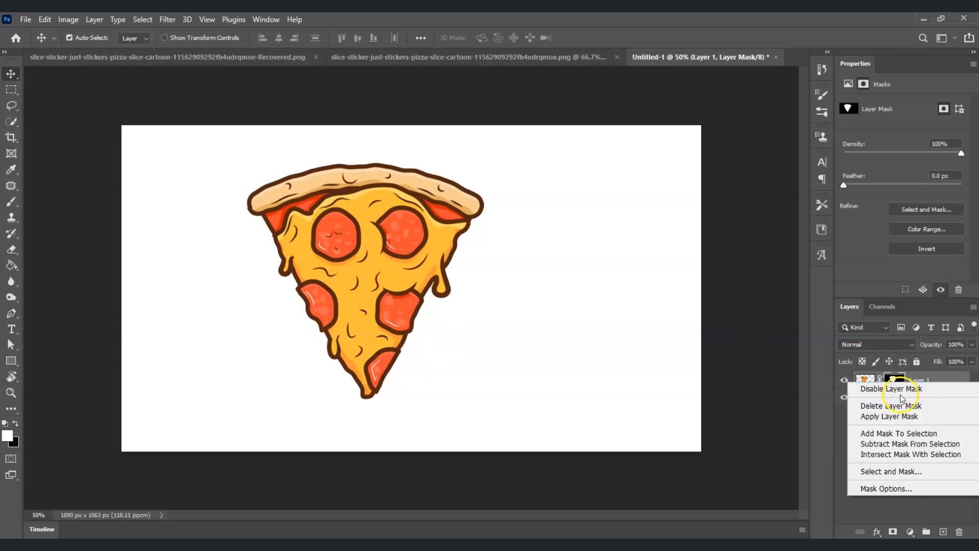
pyautogui.click(905, 417)
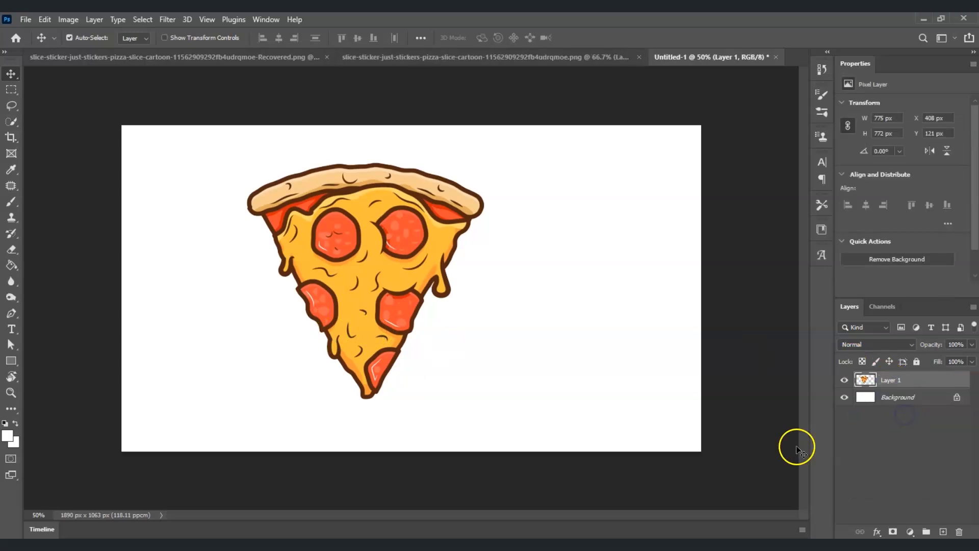
pyautogui.moveTo(371, 252)
pyautogui.mouseDown()
pyautogui.moveTo(559, 334)
pyautogui.moveTo(367, 234)
pyautogui.moveTo(395, 276)
pyautogui.mouseUp()
# Load the pizza slice's outline as a selection and subtract the yellow cheese areas with the Quick Selection tool
pyautogui.press('w')
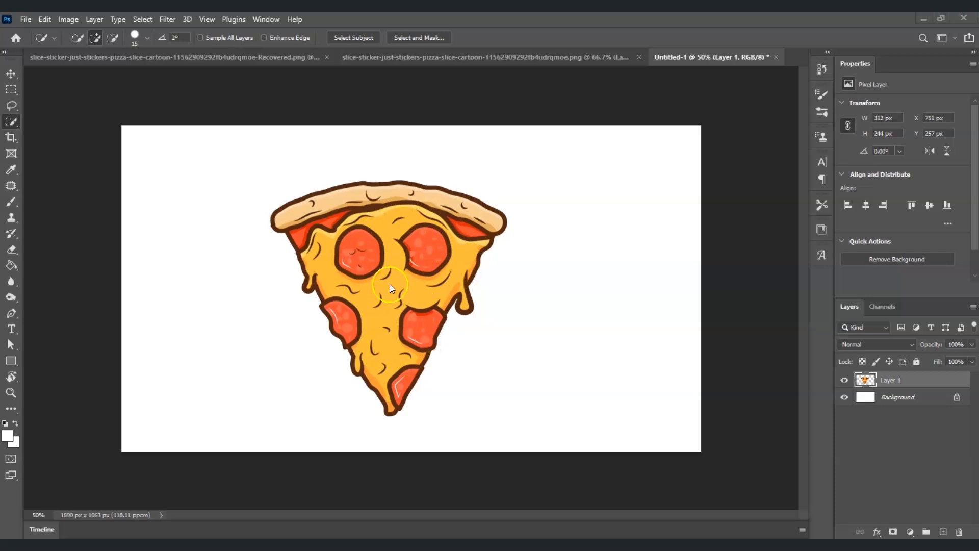
pyautogui.keyDown('ctrl'); pyautogui.click(859, 380); pyautogui.keyUp('ctrl')
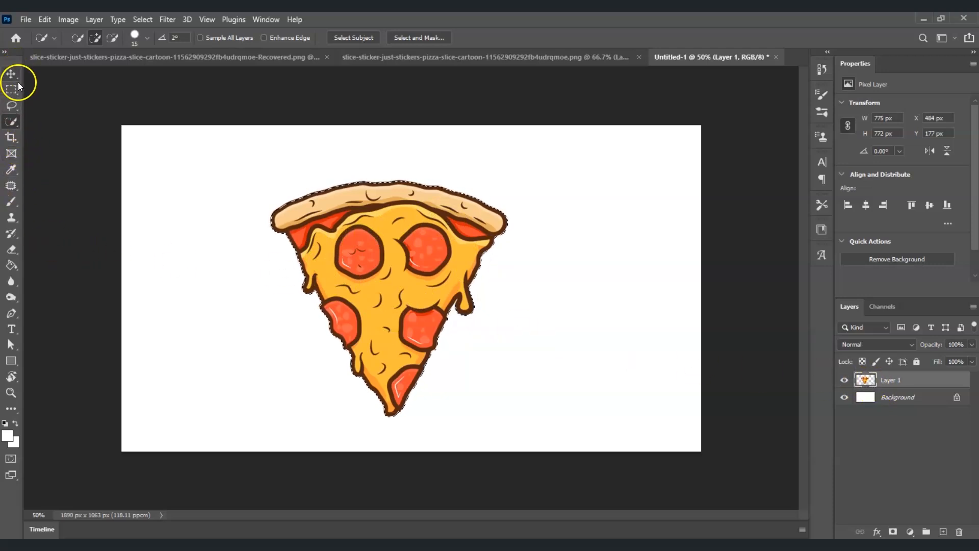
pyautogui.rightClick(13, 121)
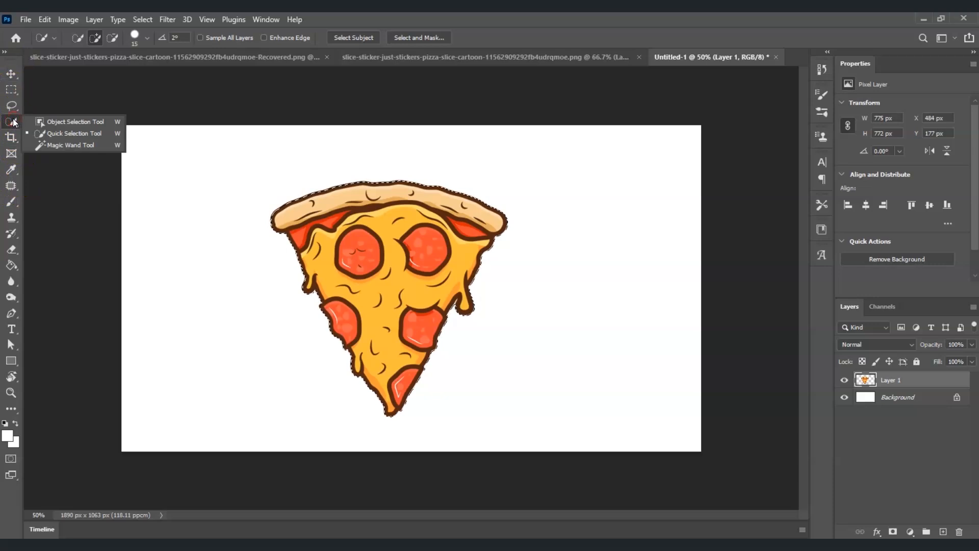
pyautogui.click(67, 134)
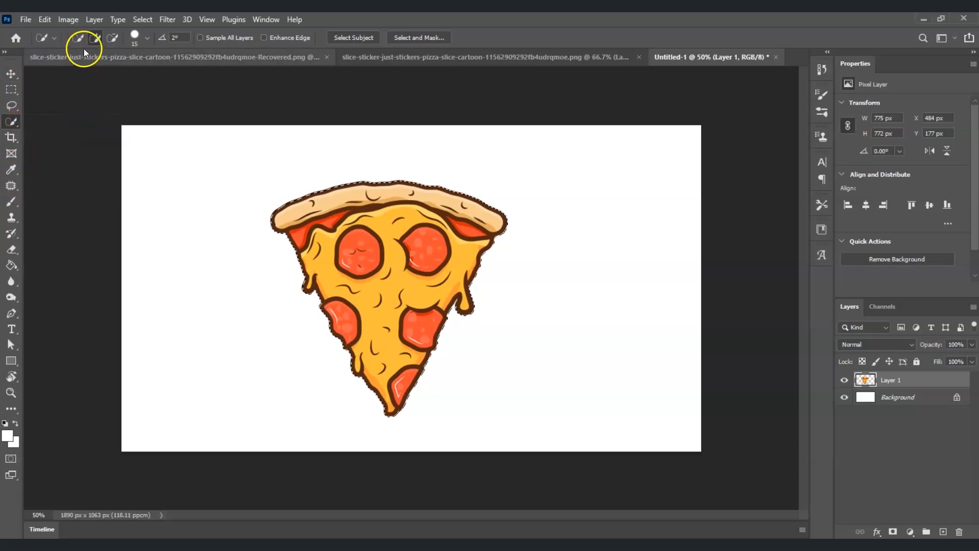
pyautogui.click(111, 38)
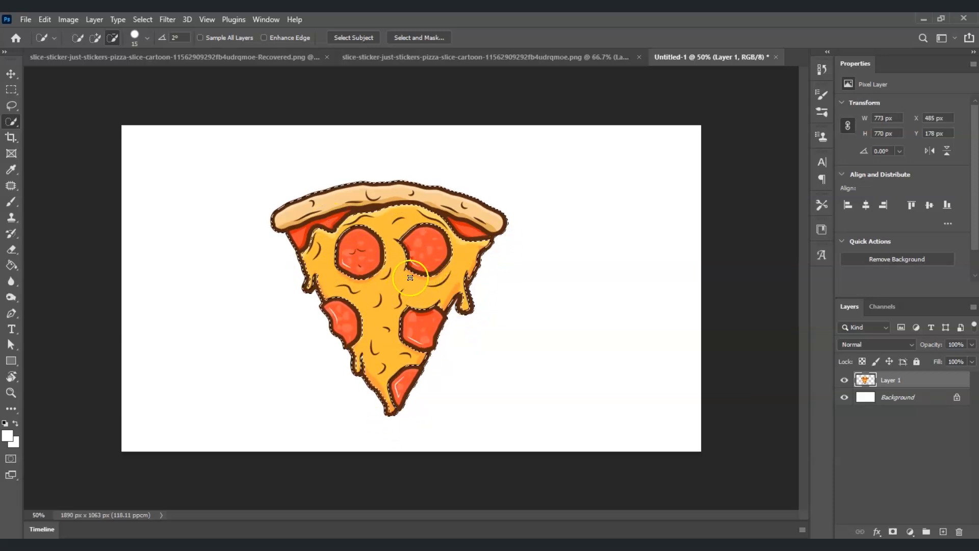
pyautogui.click(460, 276)
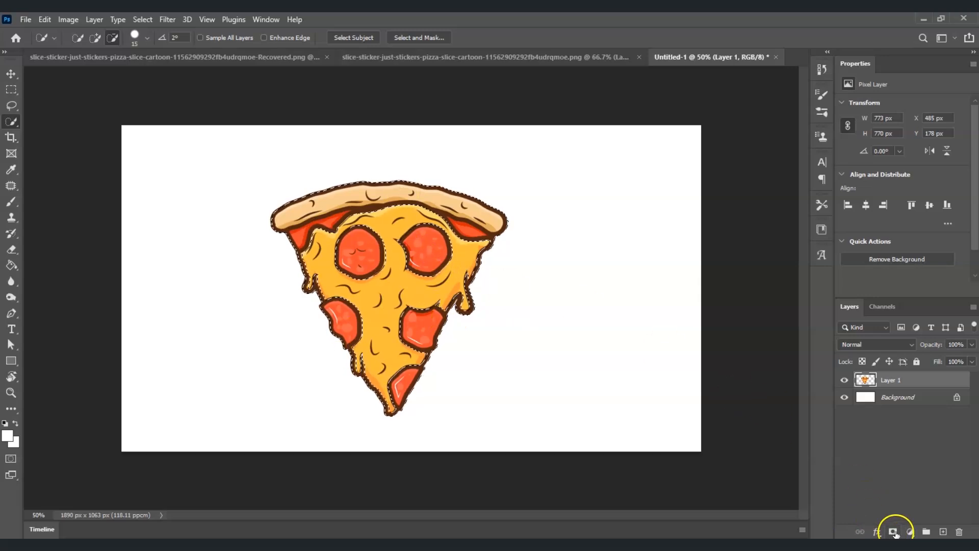
# Remove the cheese from Layer 1 by masking it with the current selection and applying the mask
pyautogui.click(893, 532)
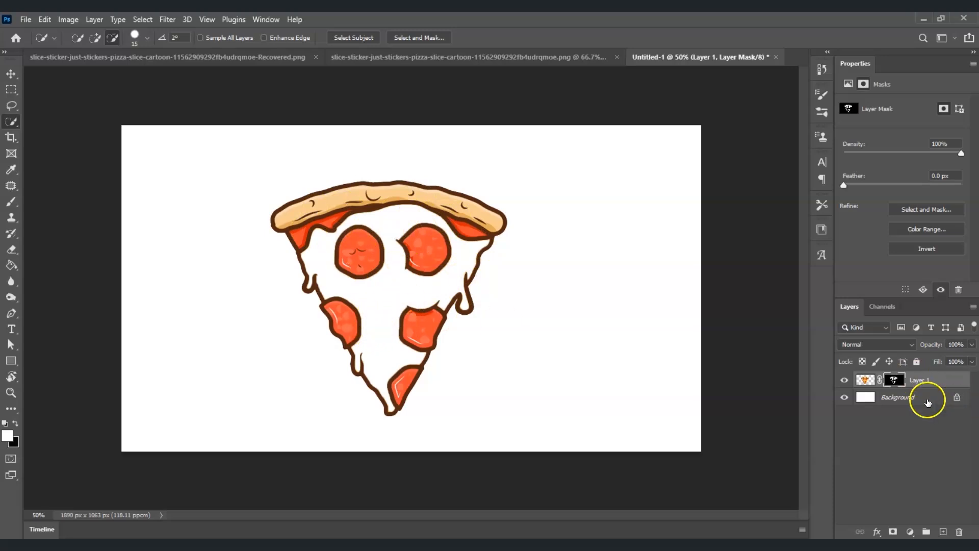
pyautogui.rightClick(893, 382)
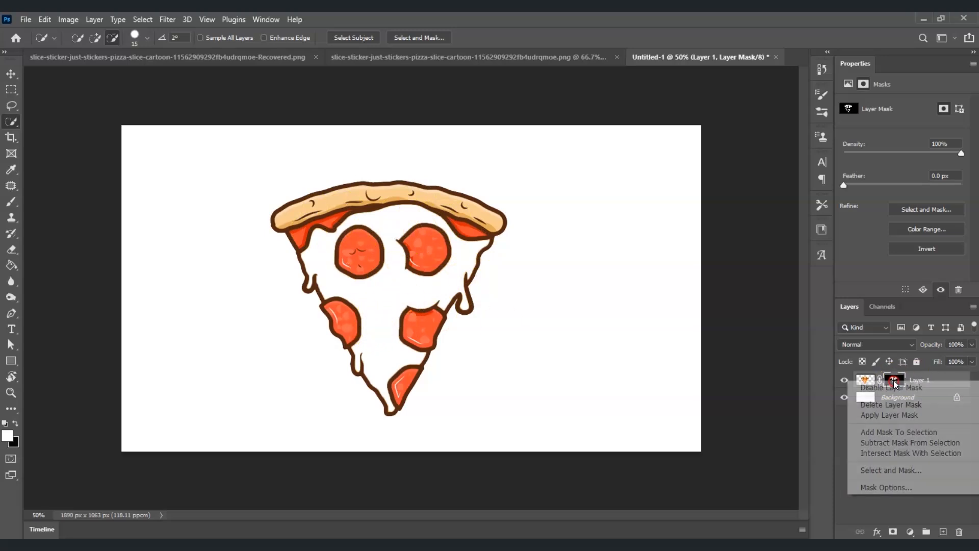
pyautogui.click(910, 416)
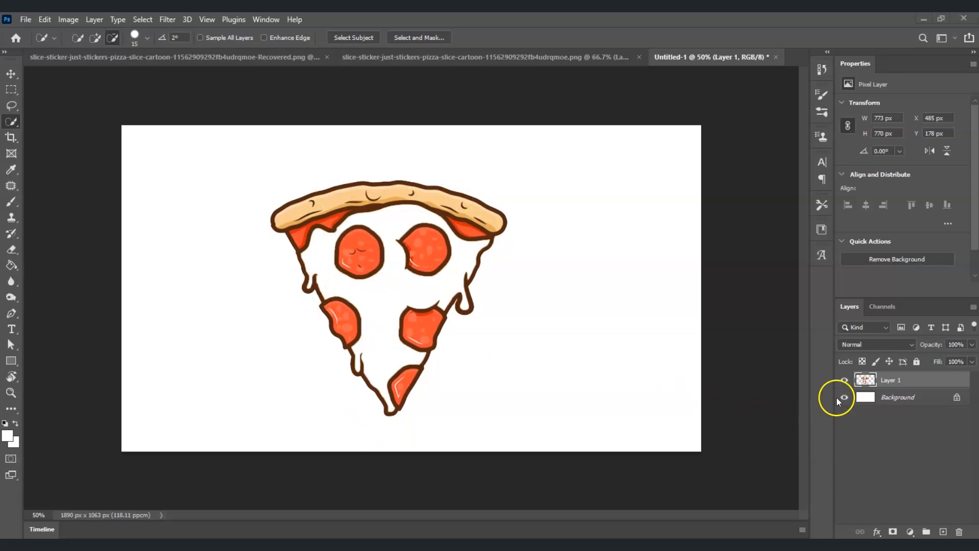
# Turn the remaining pizza artwork black with a Hue/Saturation adjustment limited to its outline, setting Lightness to -100
pyautogui.keyDown('ctrl'); pyautogui.click(867, 381); pyautogui.keyUp('ctrl')
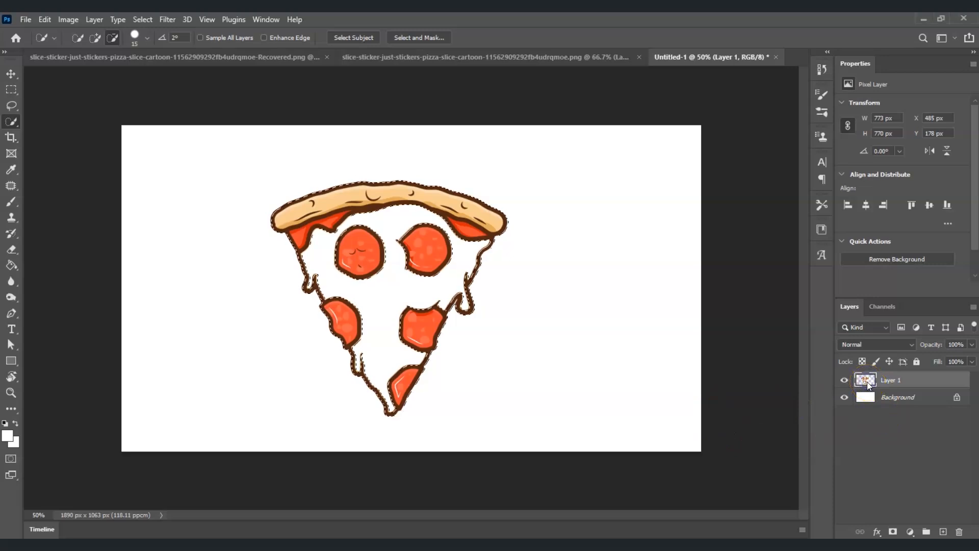
pyautogui.click(911, 532)
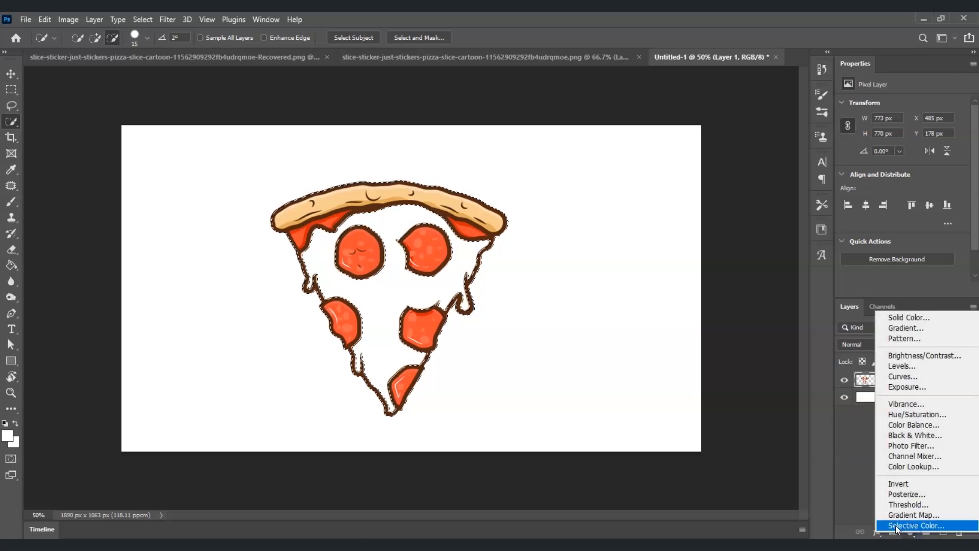
pyautogui.click(921, 414)
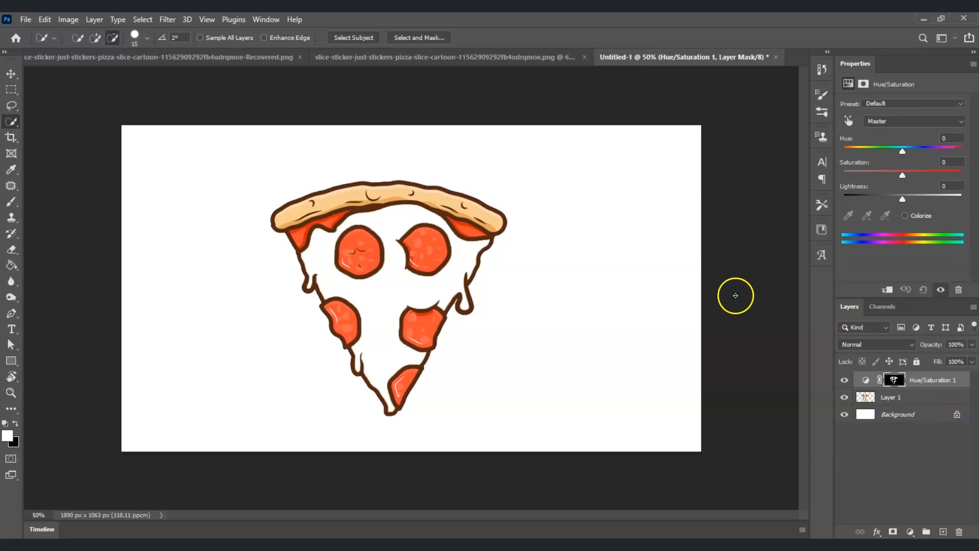
pyautogui.moveTo(901, 199); pyautogui.dragTo(843, 204)
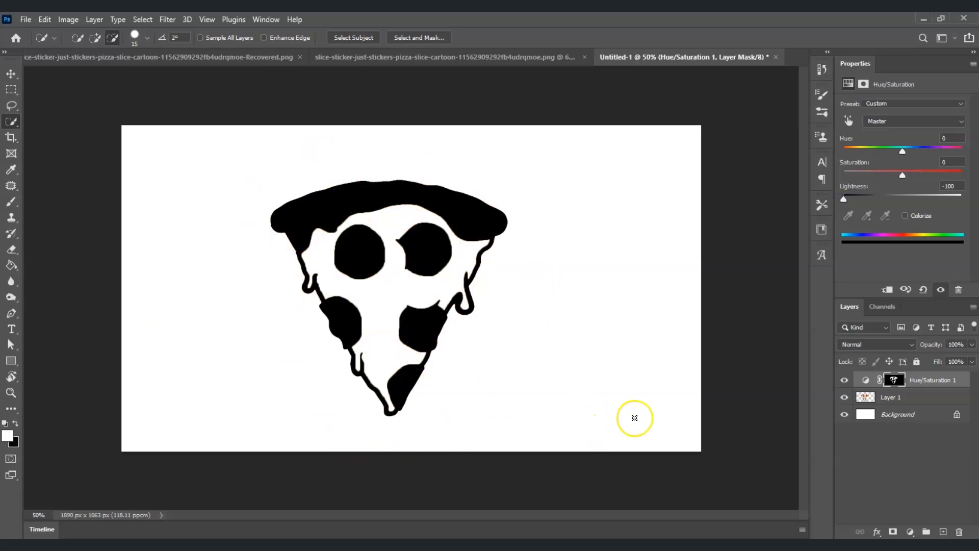
# Merge the Hue/Saturation adjustment with Layer 1 into a single layer and check it by toggling its visibility
pyautogui.click(924, 460)
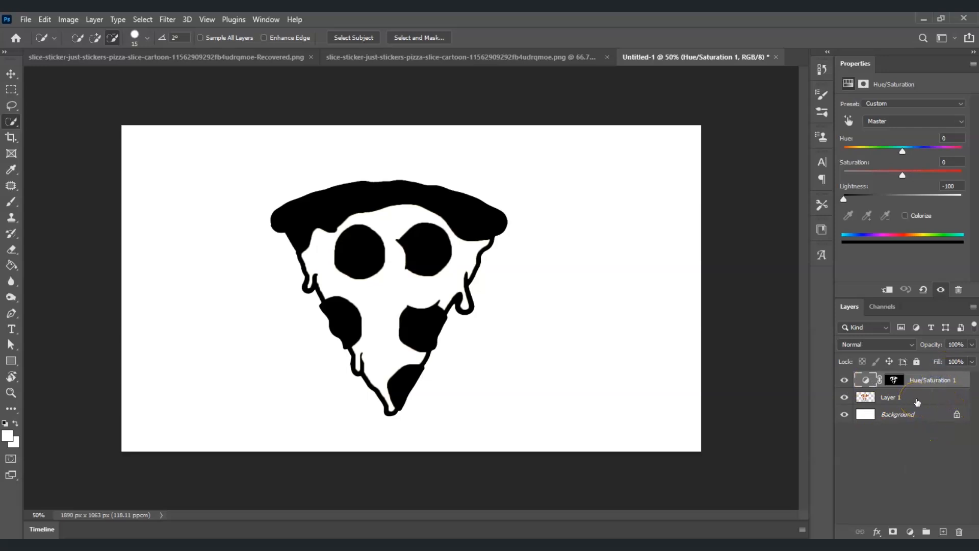
pyautogui.click(916, 400)
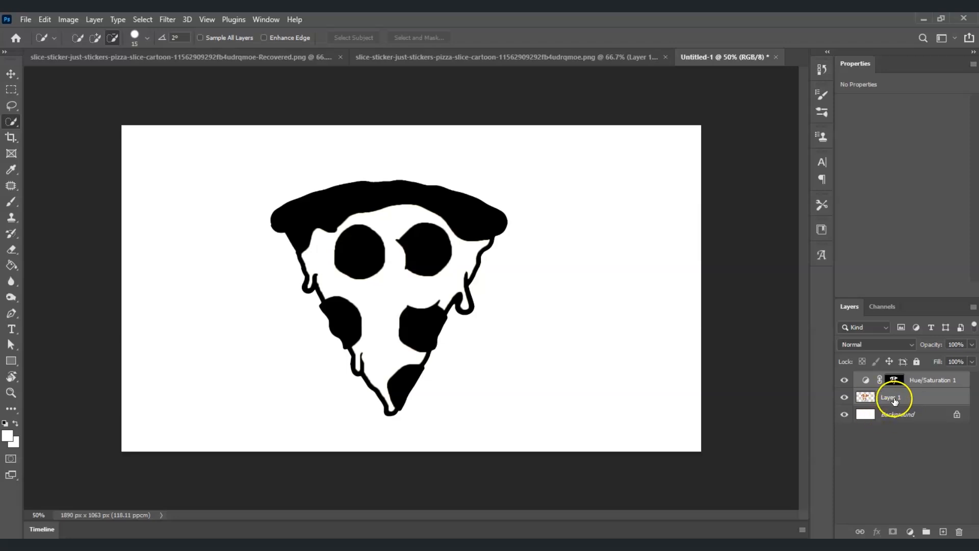
pyautogui.rightClick(912, 392)
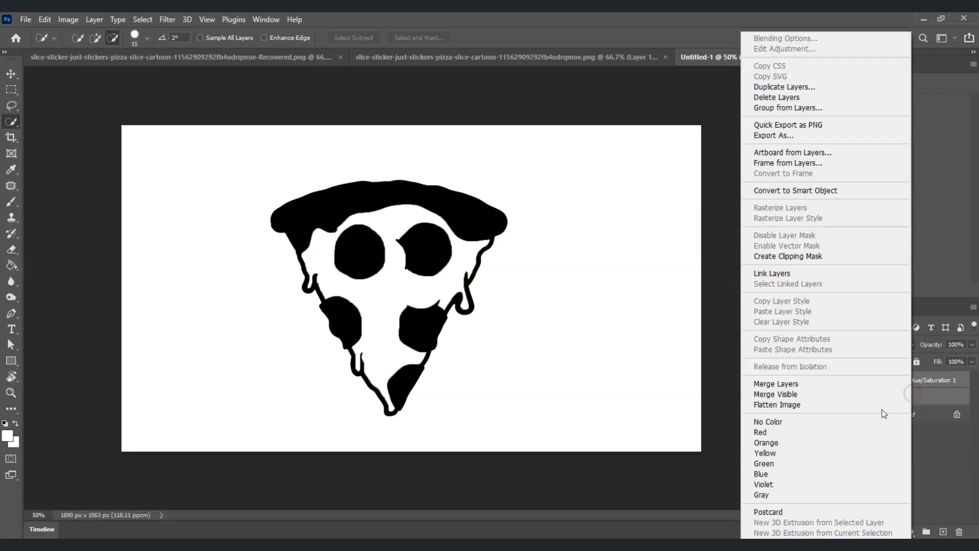
pyautogui.click(846, 384)
pyautogui.click(845, 380)
pyautogui.click(845, 380)
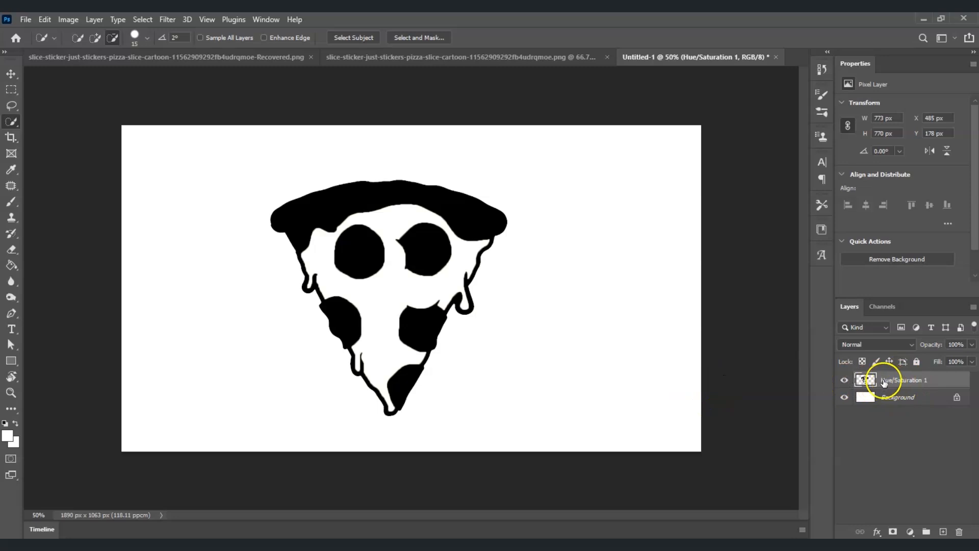
# Hide the merged black pizza layer and add the text PIZZA on the canvas
pyautogui.click(844, 380)
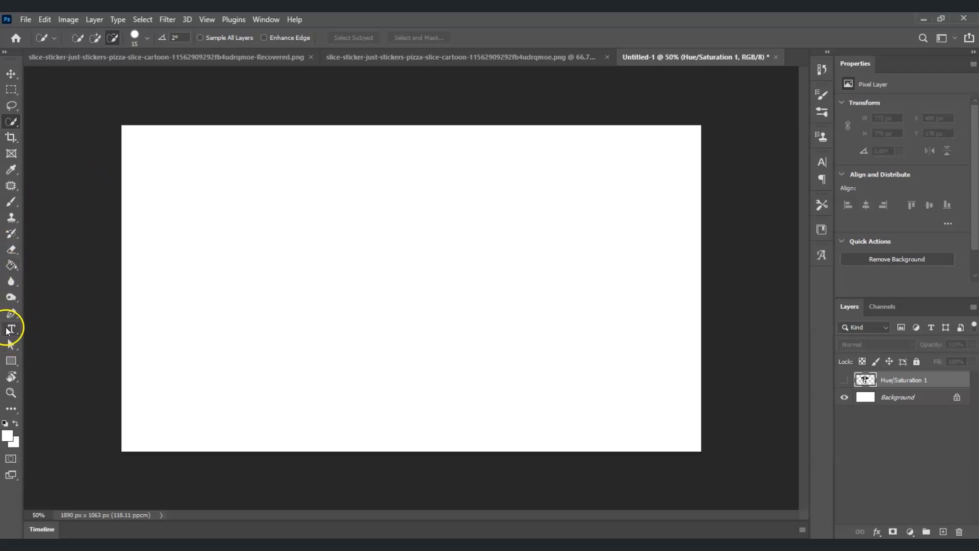
pyautogui.click(9, 330)
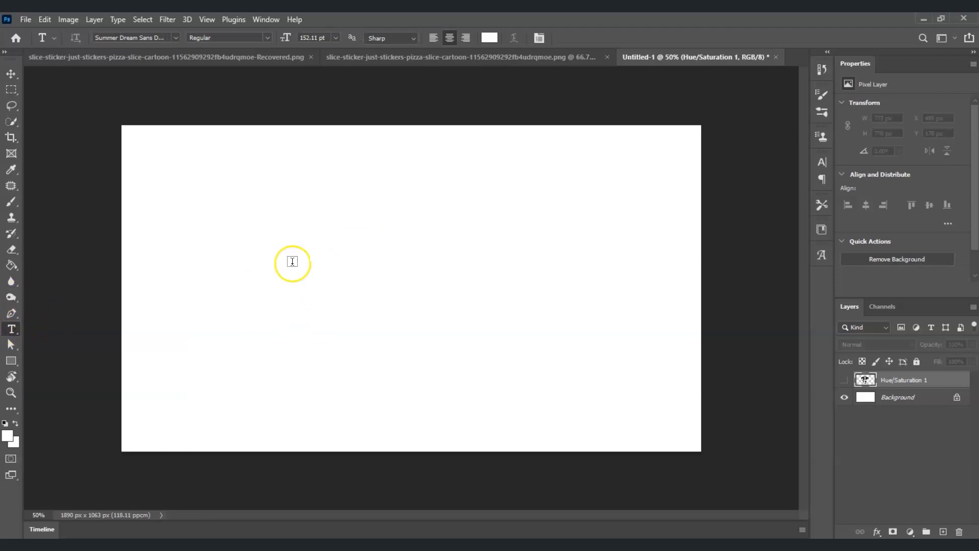
pyautogui.click(342, 265)
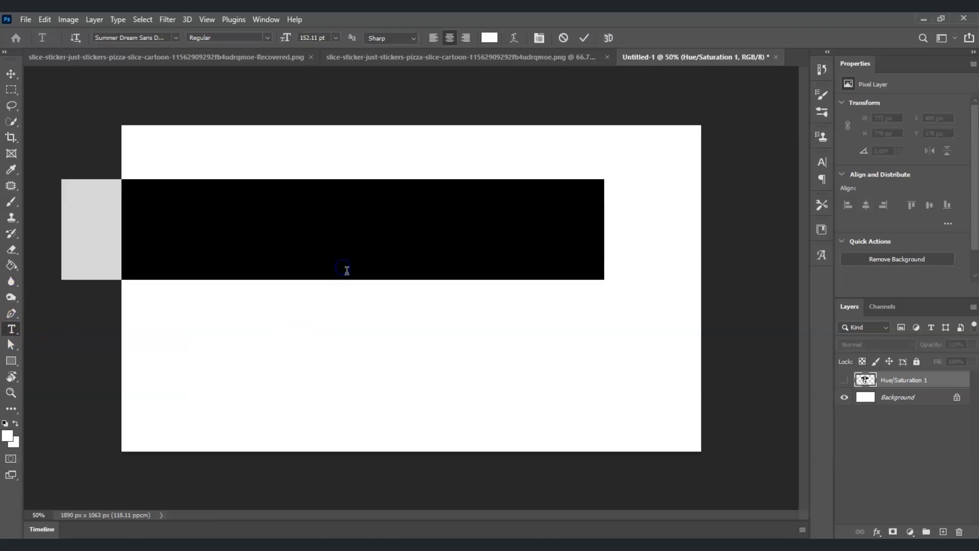
pyautogui.press('BackSpace')
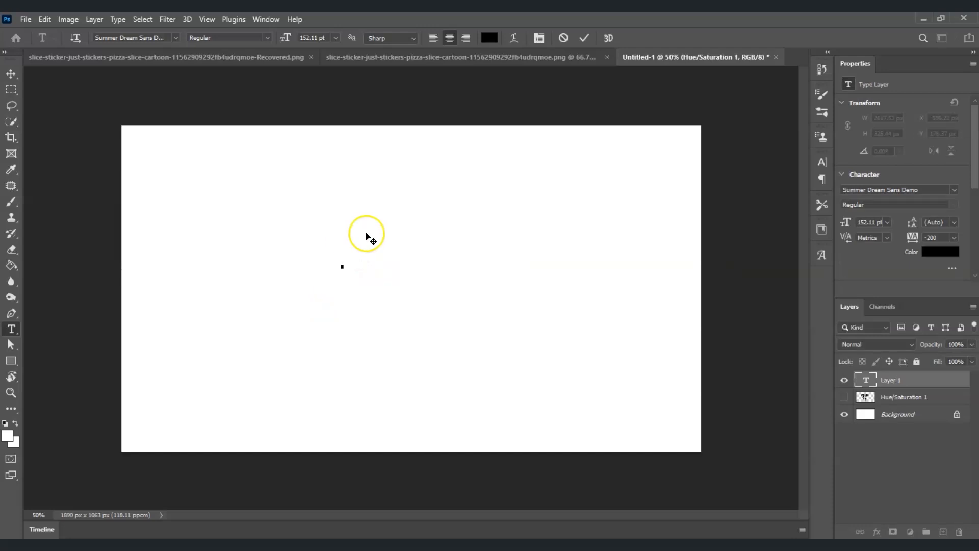
pyautogui.write('PIZZA')
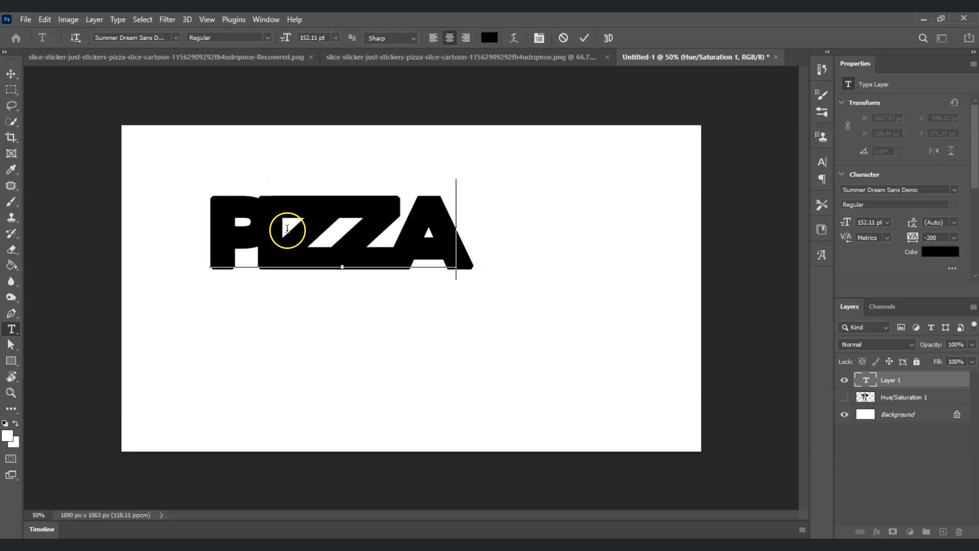
pyautogui.click(346, 276)
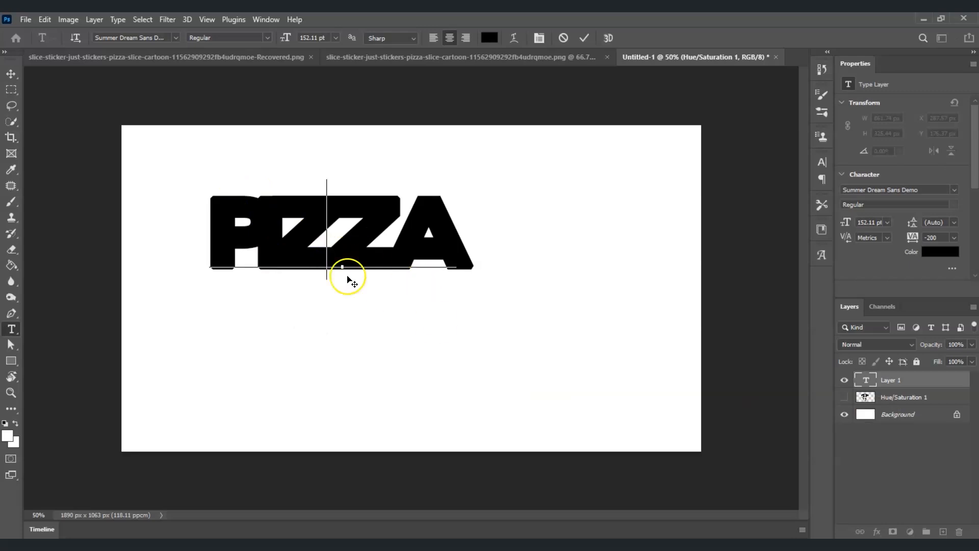
# Move the PIZZA text to the middle of the canvas and nudge it 10 px to the left
pyautogui.click(10, 74)
pyautogui.moveTo(359, 236); pyautogui.dragTo(449, 284)
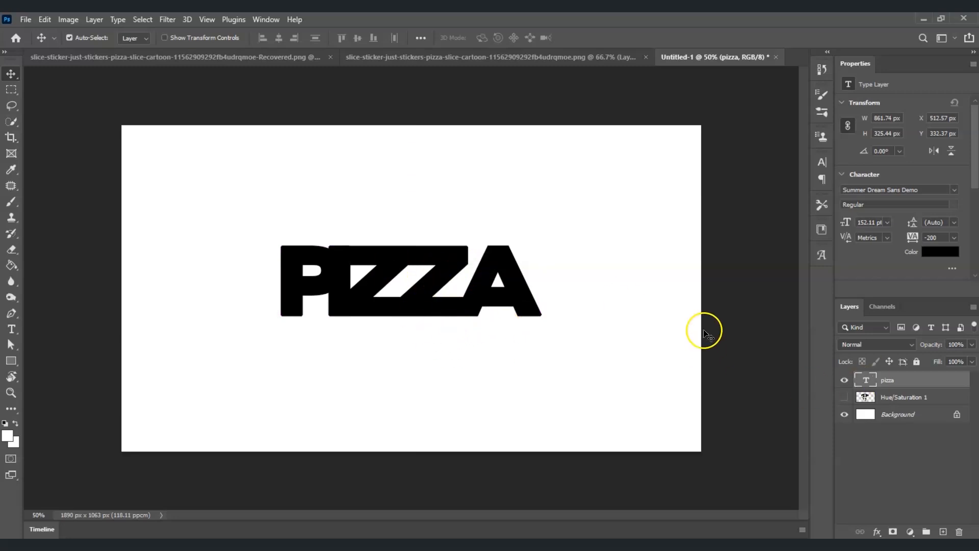
pyautogui.hotkey('shift', 'Left')
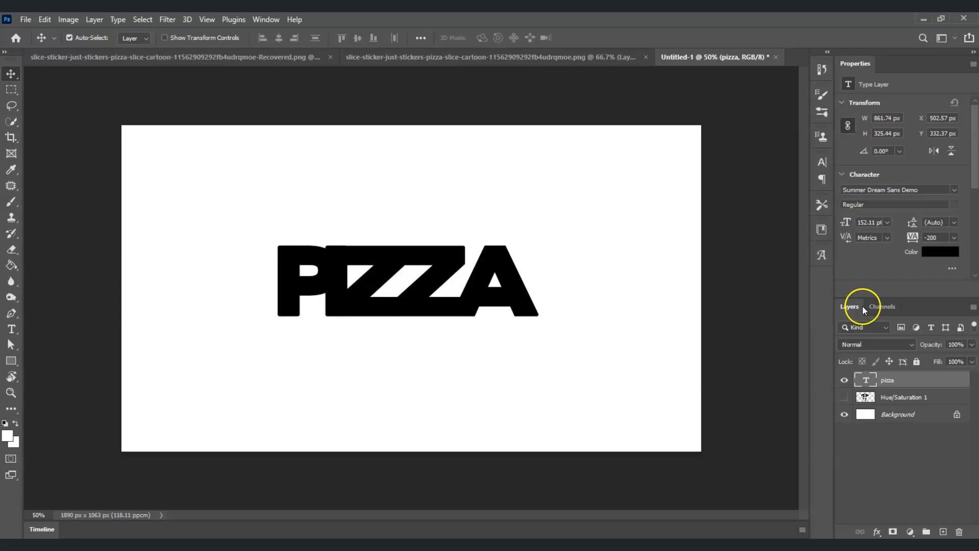
# Increase the font size of the whole PIZZA text to 172 pt
pyautogui.doubleClick(868, 378)
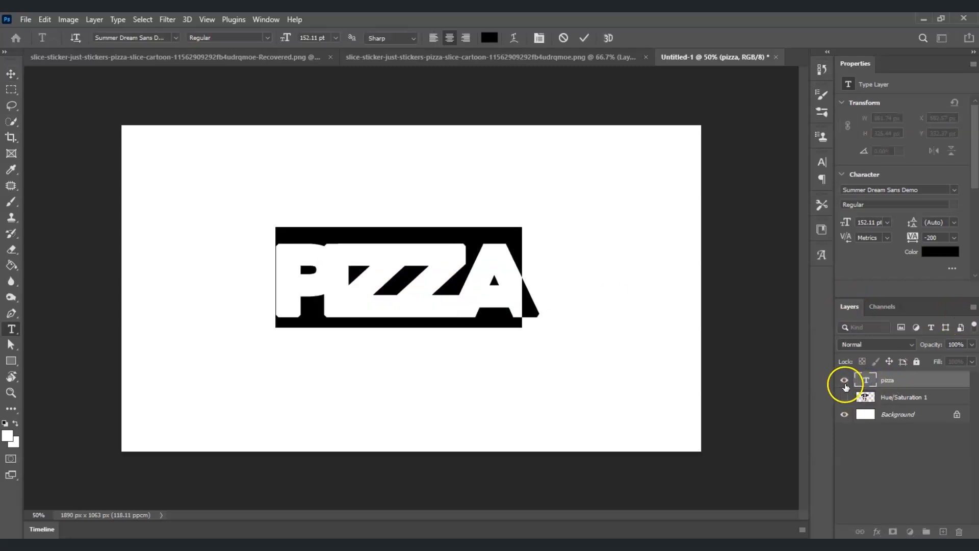
pyautogui.click(822, 163)
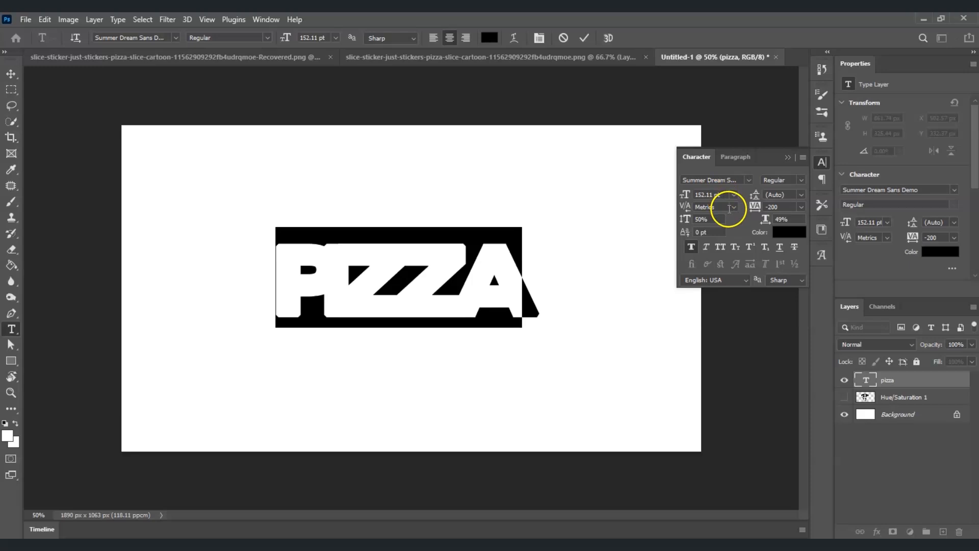
pyautogui.click(698, 194)
pyautogui.press('Up')
pyautogui.press('Up')
pyautogui.press('Up')
pyautogui.press('Up')
pyautogui.press('Up')
pyautogui.press('Up')
pyautogui.press('Up')
pyautogui.press('Up')
pyautogui.press('Up')
pyautogui.press('Up')
pyautogui.press('Up')
pyautogui.press('Up')
pyautogui.press('Up')
pyautogui.press('Up')
pyautogui.press('Up')
pyautogui.press('Up')
pyautogui.press('Up')
pyautogui.press('Up')
pyautogui.press('Up')
pyautogui.press('Up')
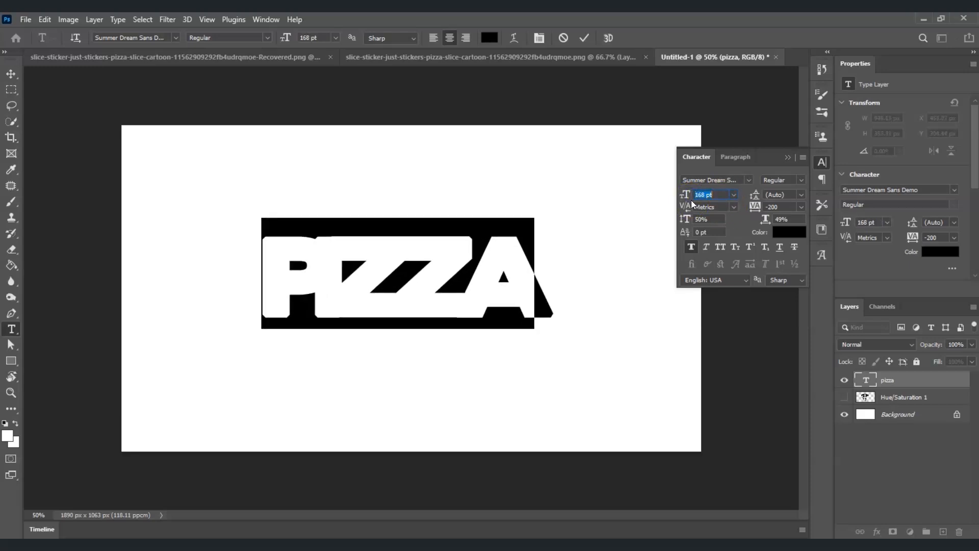
# Set the PIZZA text's horizontal scale to 55% and its tracking to -150, and commit the text edit
pyautogui.click(780, 219)
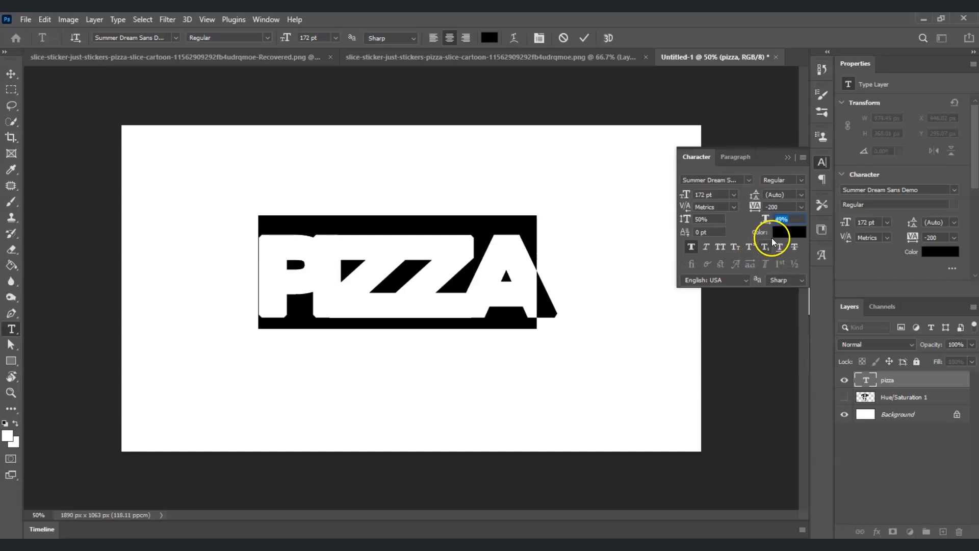
pyautogui.click(796, 219)
pyautogui.press('Return')
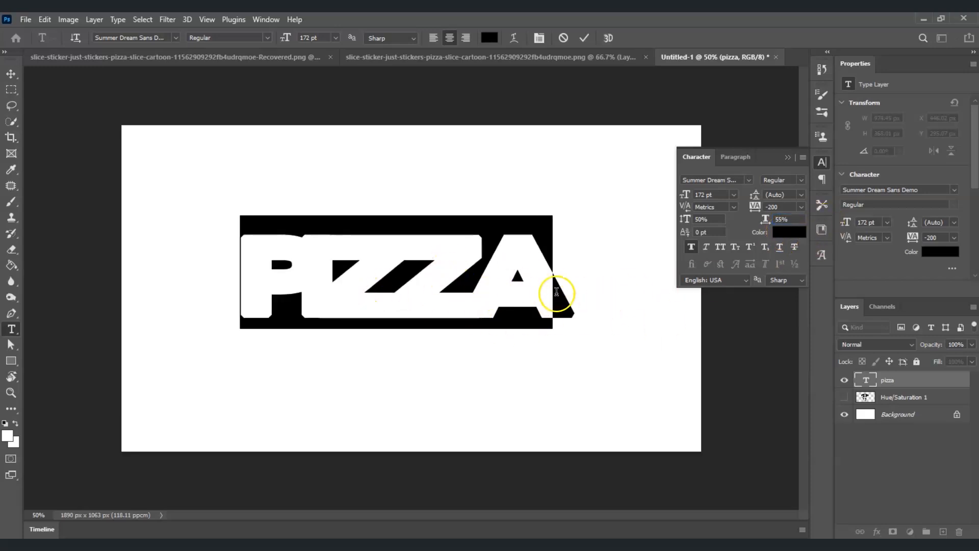
pyautogui.click(757, 208)
pyautogui.write('-150')
pyautogui.press('Return')
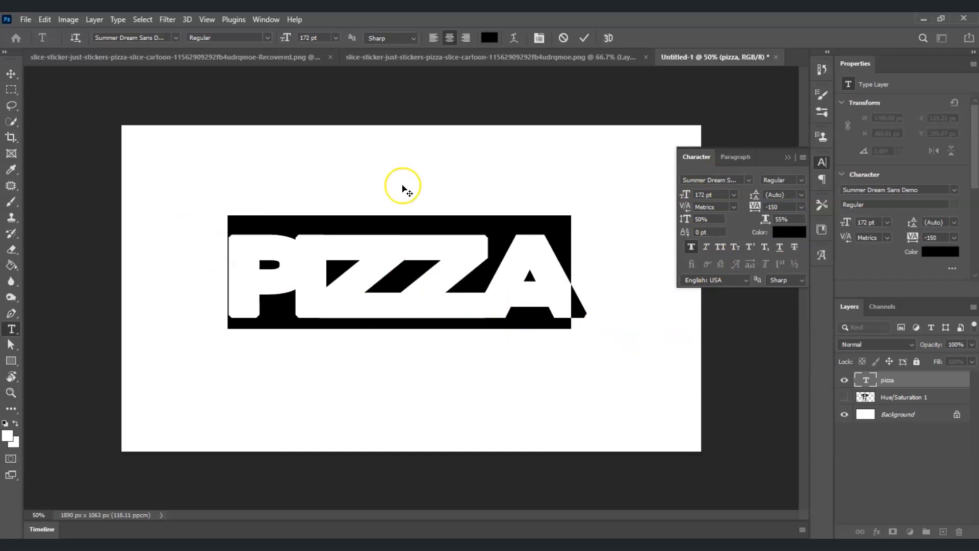
pyautogui.click(748, 181)
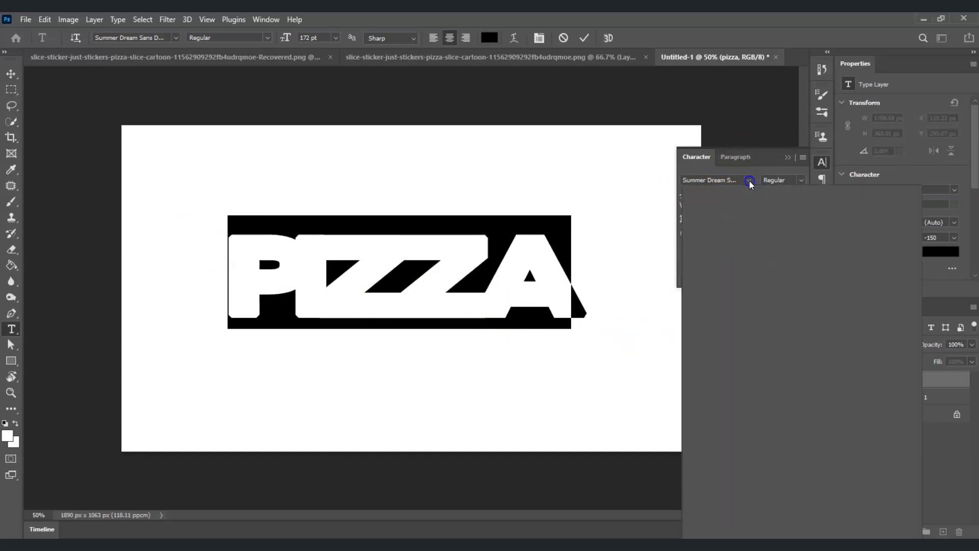
pyautogui.click(749, 181)
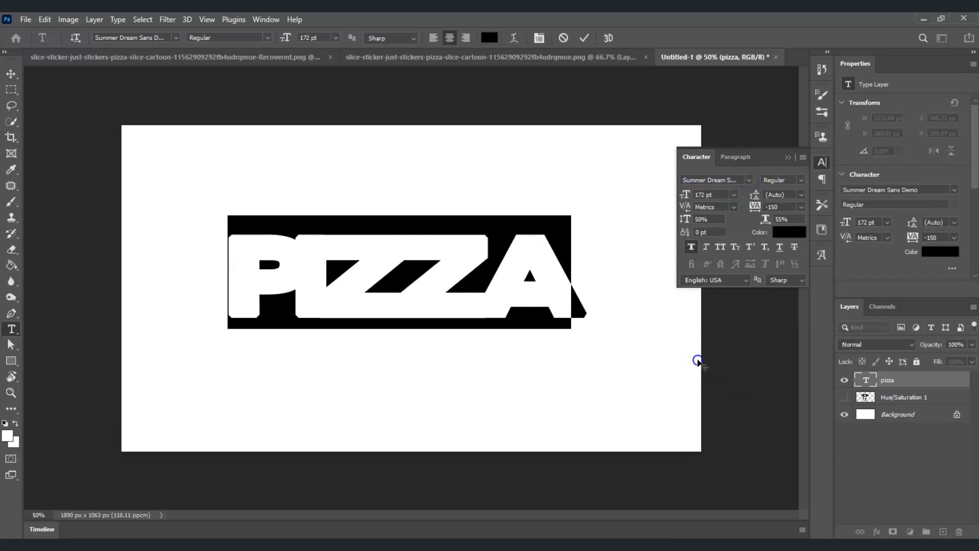
pyautogui.click(850, 451)
pyautogui.press('v')
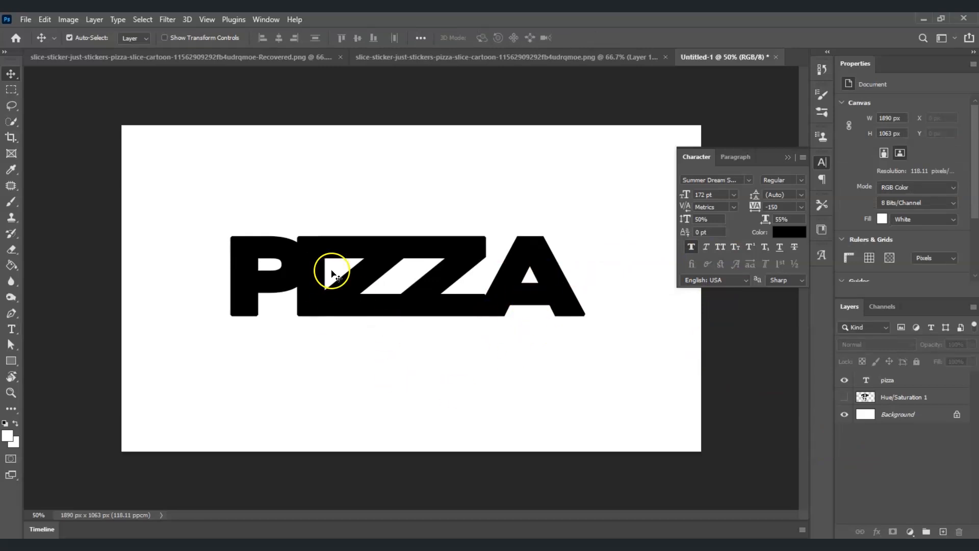
# Rasterize the pizza type layer into a pixel layer
pyautogui.click(884, 382)
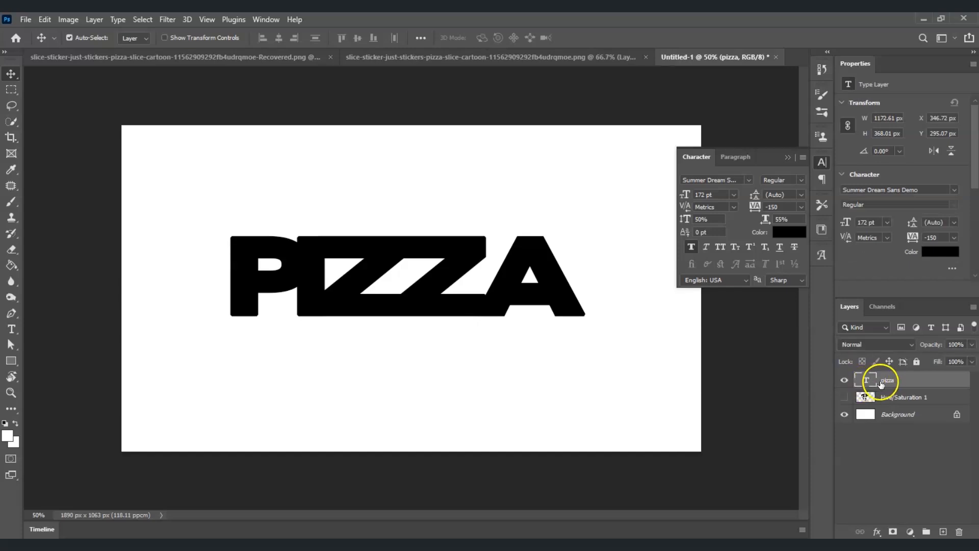
pyautogui.rightClick(896, 381)
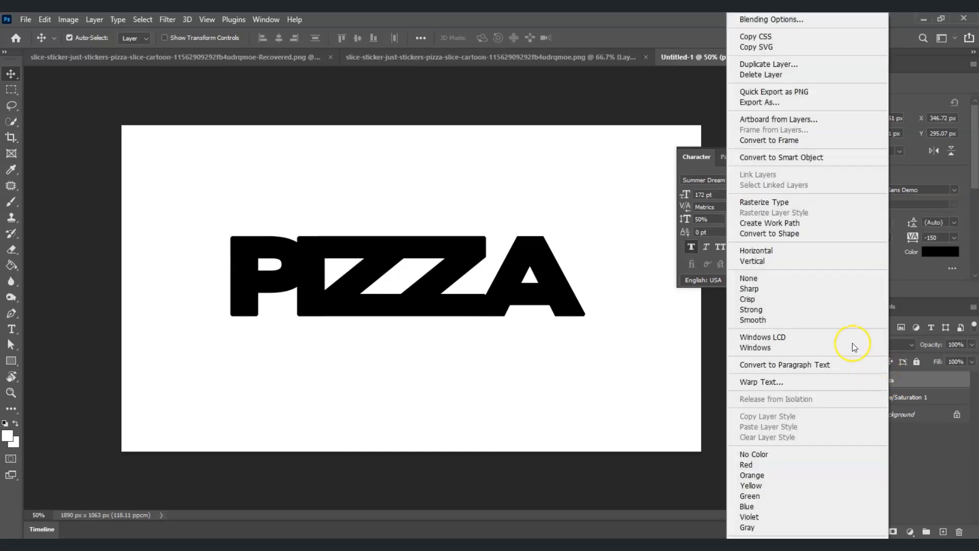
pyautogui.click(804, 203)
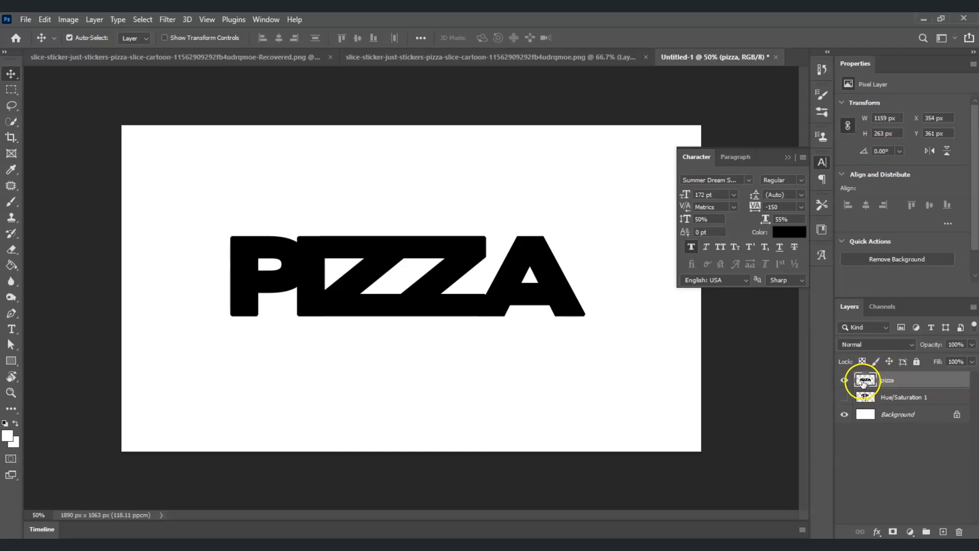
# Show the Hue/Saturation 1 layer and move its pizza slice over the final Z and A of the text
pyautogui.click(844, 396)
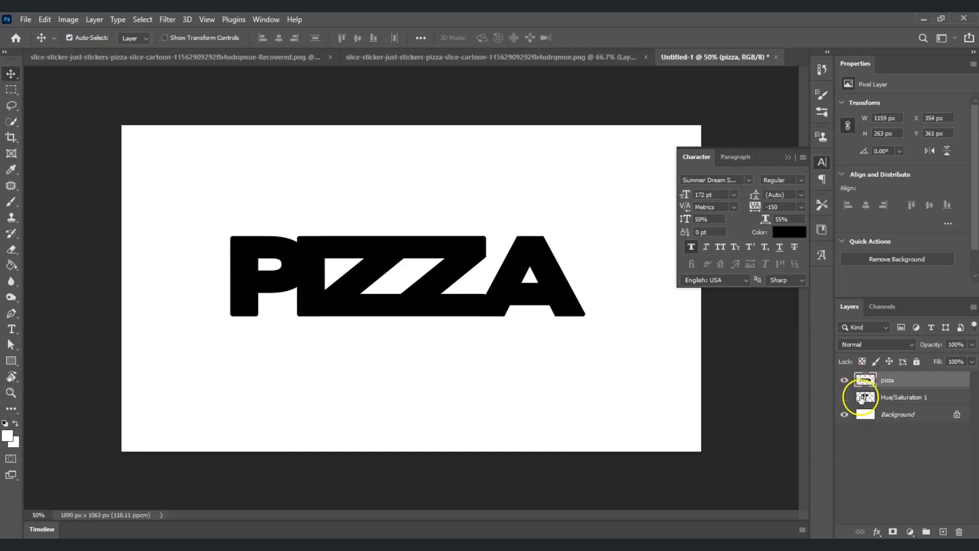
pyautogui.click(889, 402)
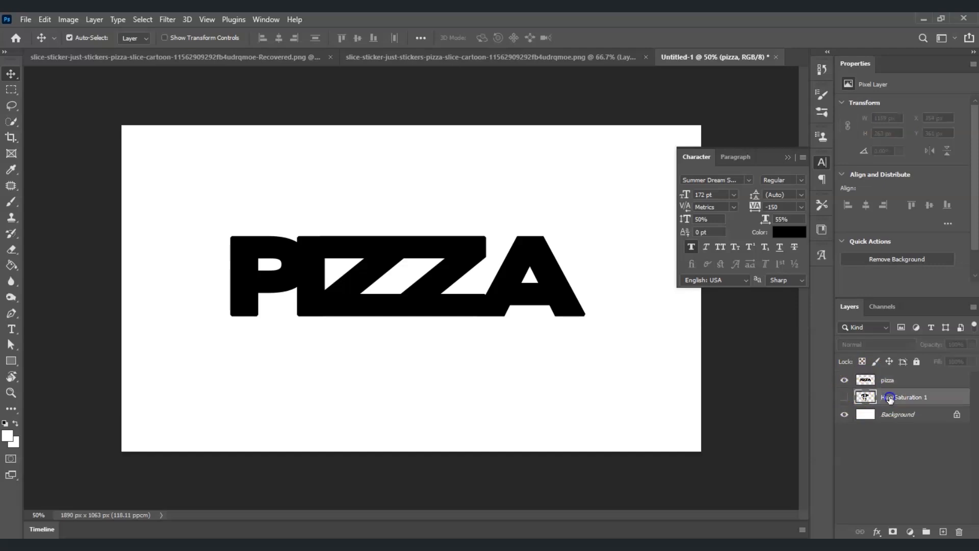
pyautogui.click(845, 400)
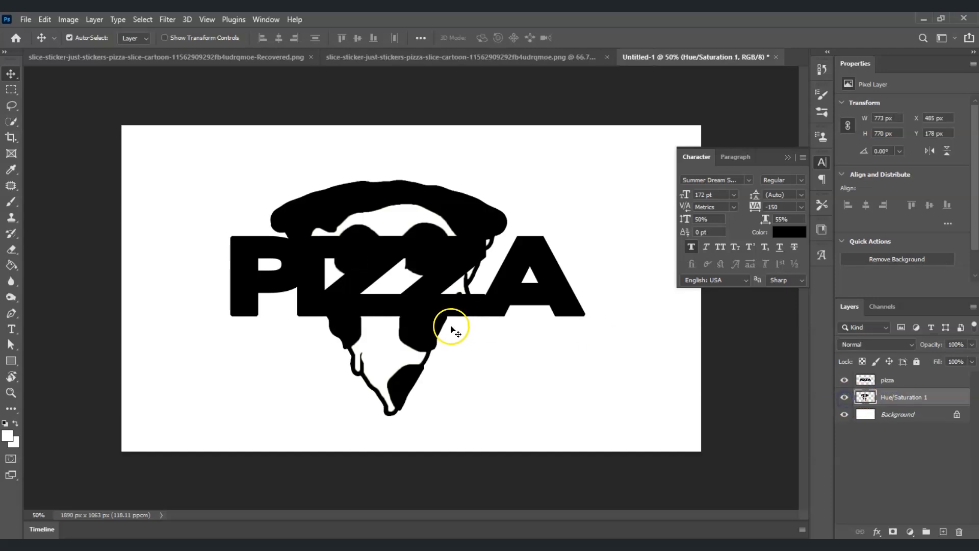
pyautogui.moveTo(399, 206); pyautogui.dragTo(518, 196)
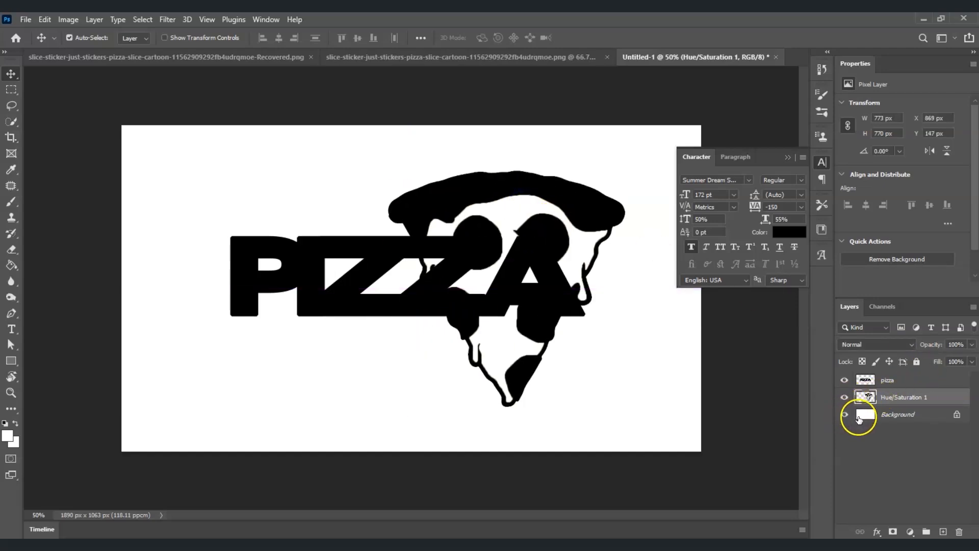
# Scale the pizza slice to about 37.5%, rotate it about 72°, and place it between the last Z and the A
pyautogui.hotkey('ctrl', 't')
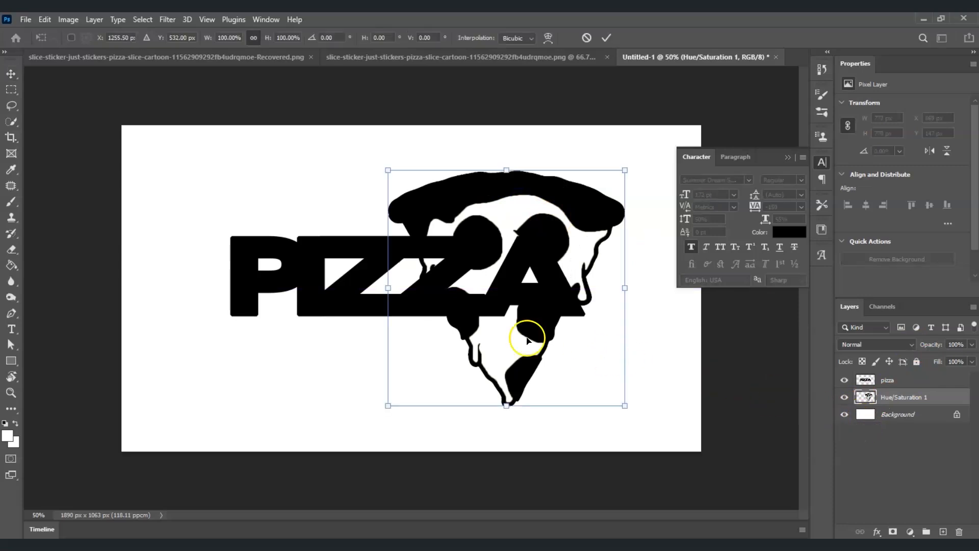
pyautogui.moveTo(327, 227); pyautogui.dragTo(511, 196)
pyautogui.moveTo(579, 148); pyautogui.dragTo(475, 318)
pyautogui.moveTo(485, 374); pyautogui.dragTo(496, 281)
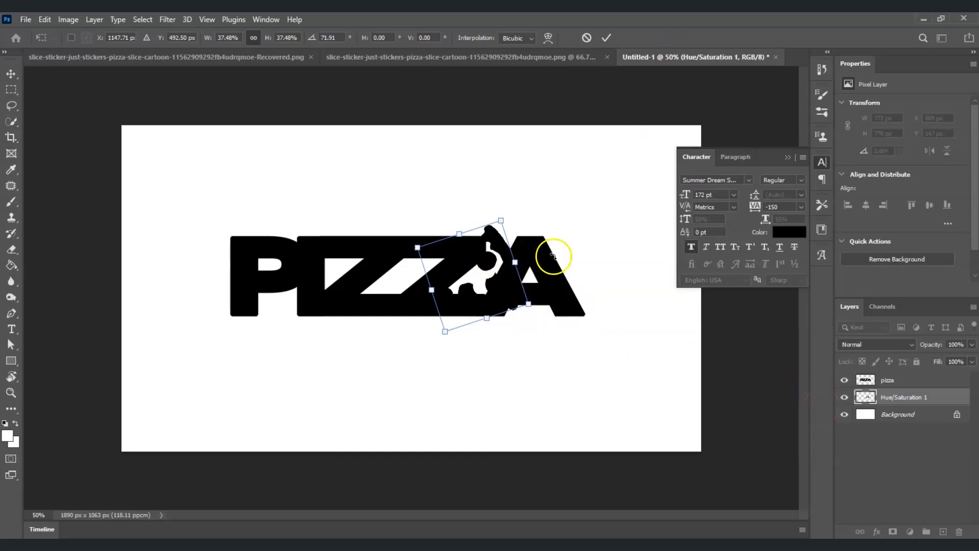
pyautogui.press('Return')
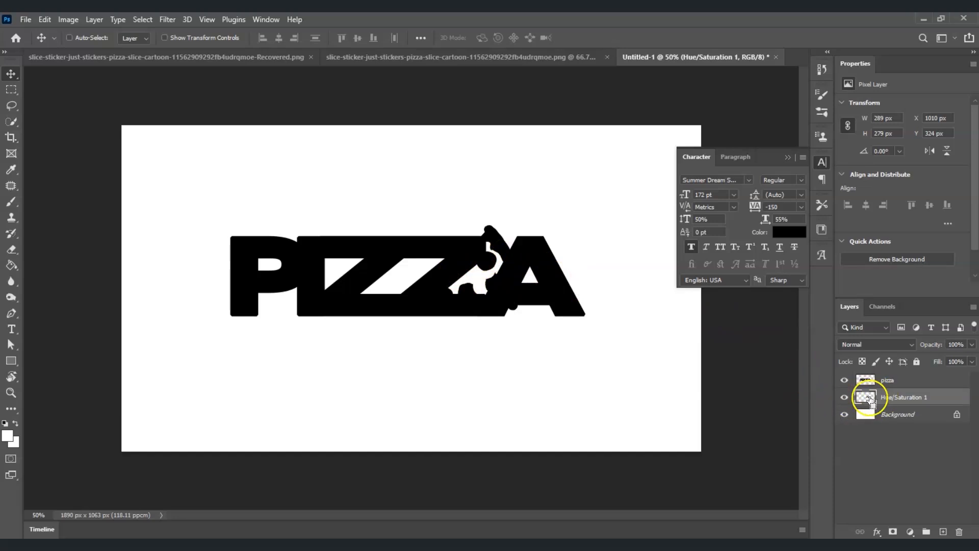
# Load the Hue/Saturation 1 layer's slice as a selection and expand it by 5 pixels
pyautogui.keyDown('ctrl'); pyautogui.click(868, 400); pyautogui.keyUp('ctrl')
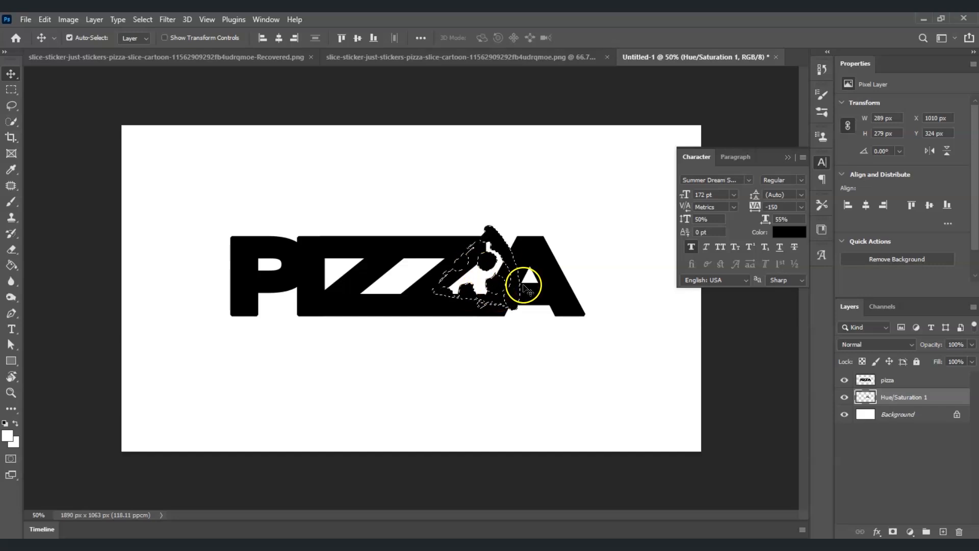
pyautogui.click(151, 23)
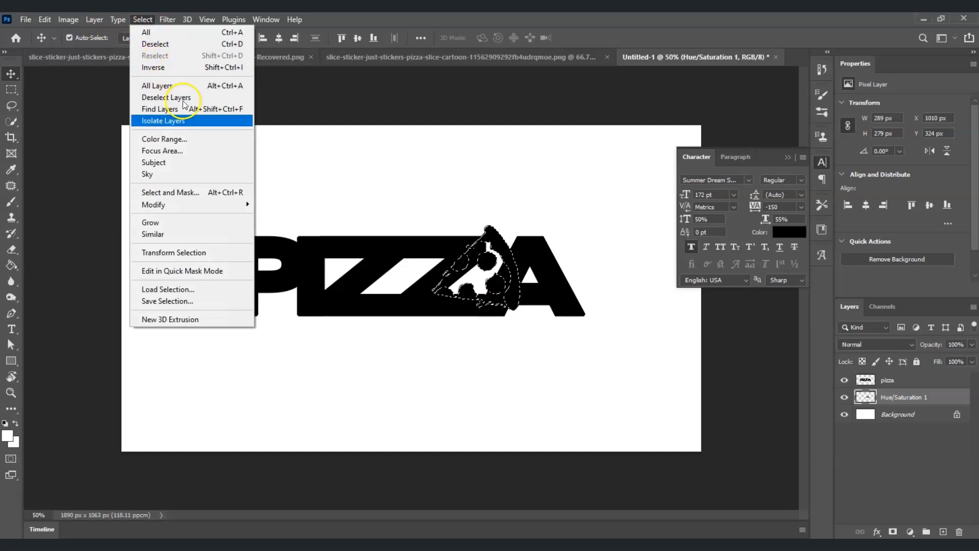
pyautogui.moveTo(217, 203)
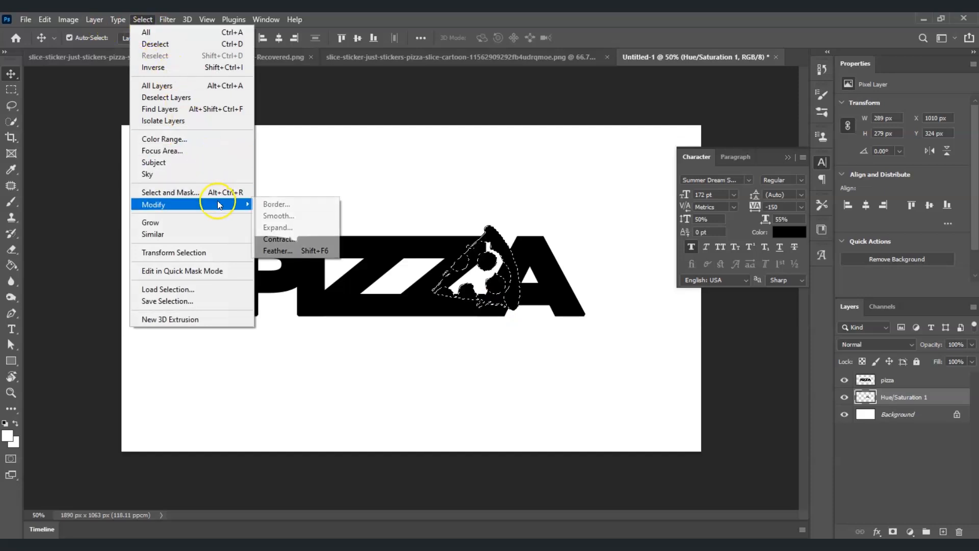
pyautogui.click(302, 228)
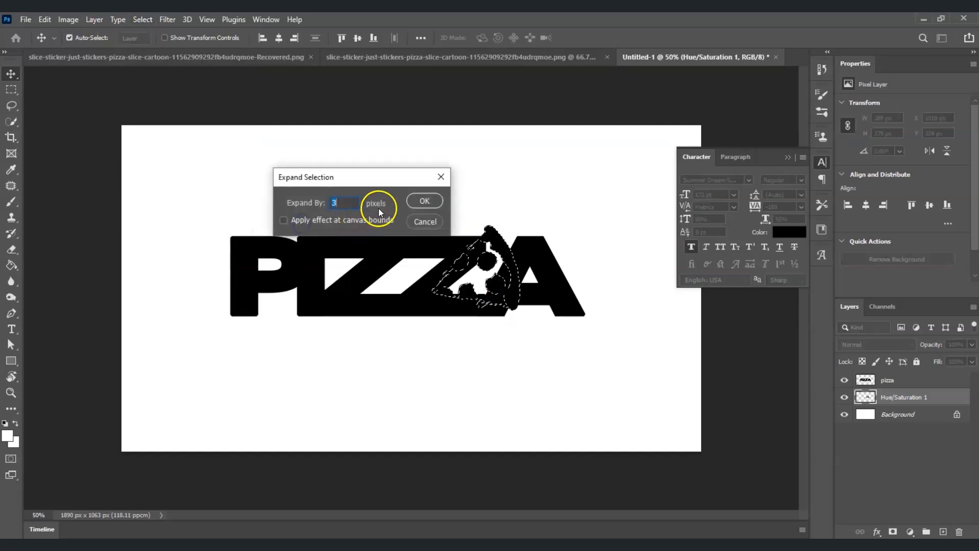
pyautogui.write('5')
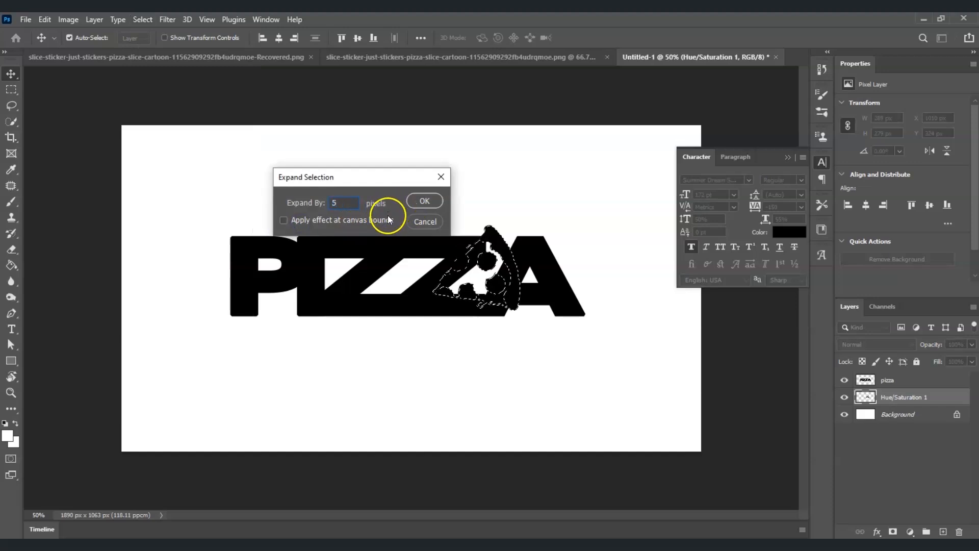
pyautogui.click(418, 203)
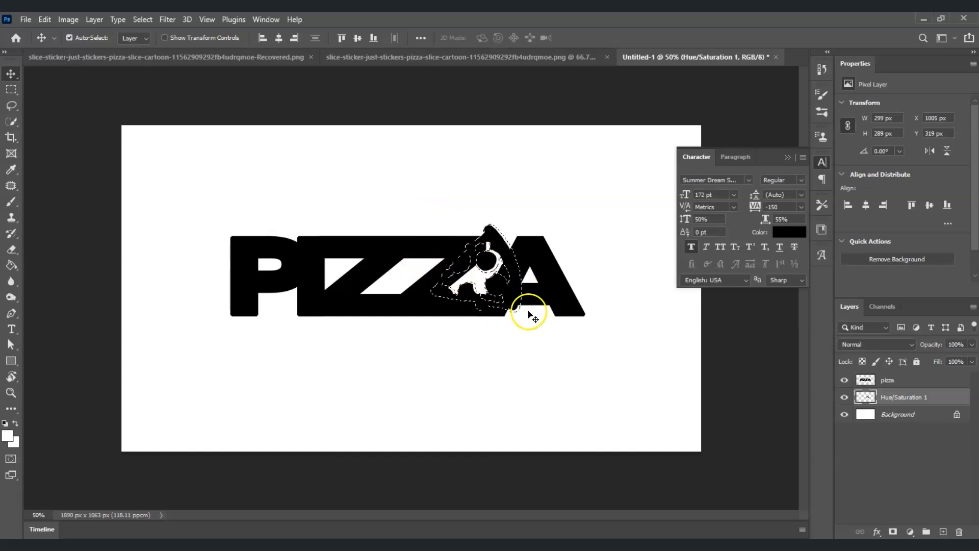
# Delete the expanded slice selection from the pizza text layer, deselect, and hide the Background layer
pyautogui.click(903, 381)
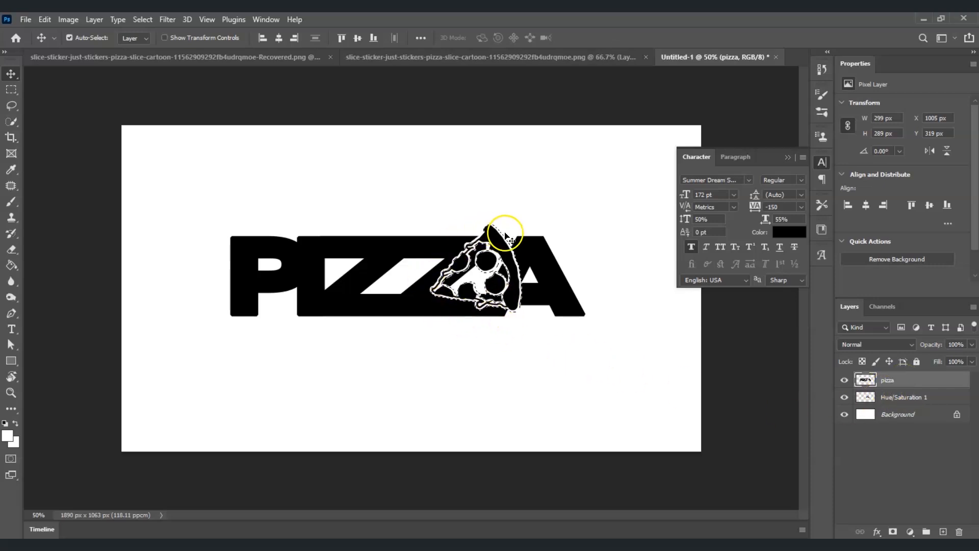
pyautogui.hotkey('ctrl', 'd')
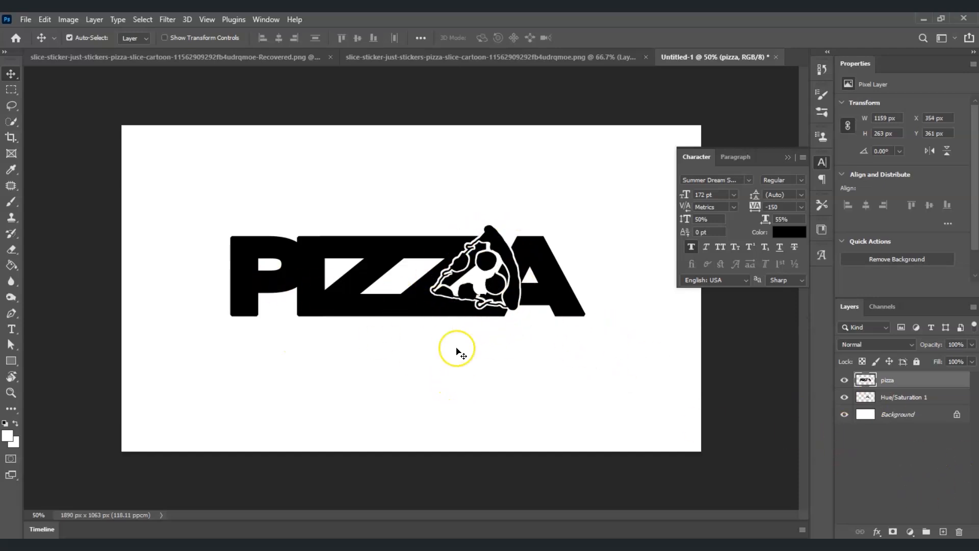
pyautogui.click(844, 415)
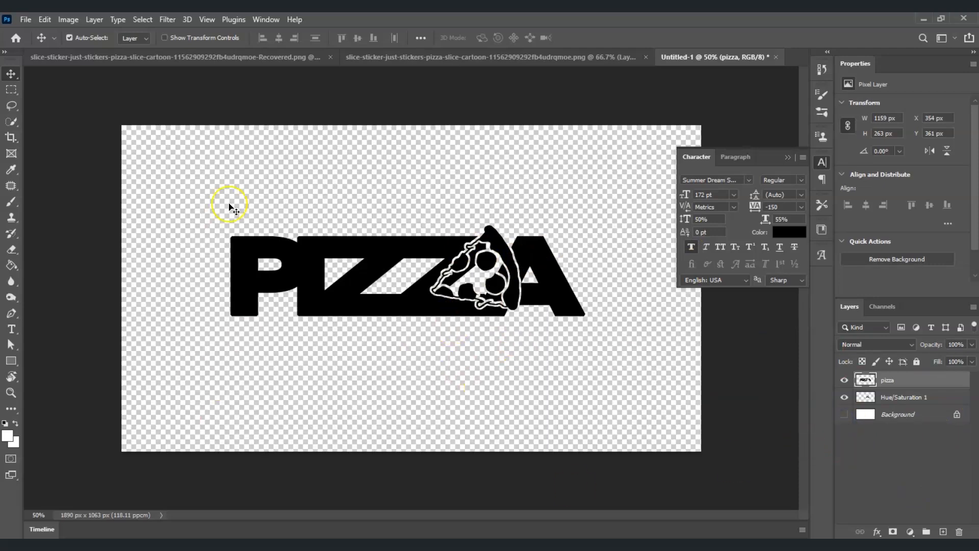